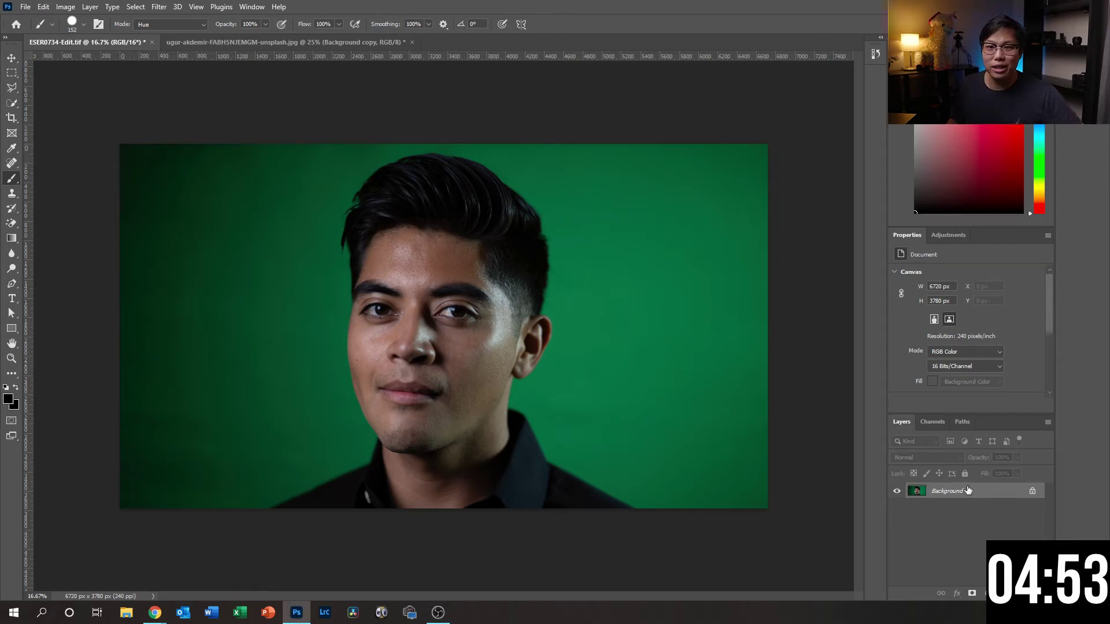
Duplicate the Background layer twice, leaving only Background copy 2 visible.
right_click(968, 490)
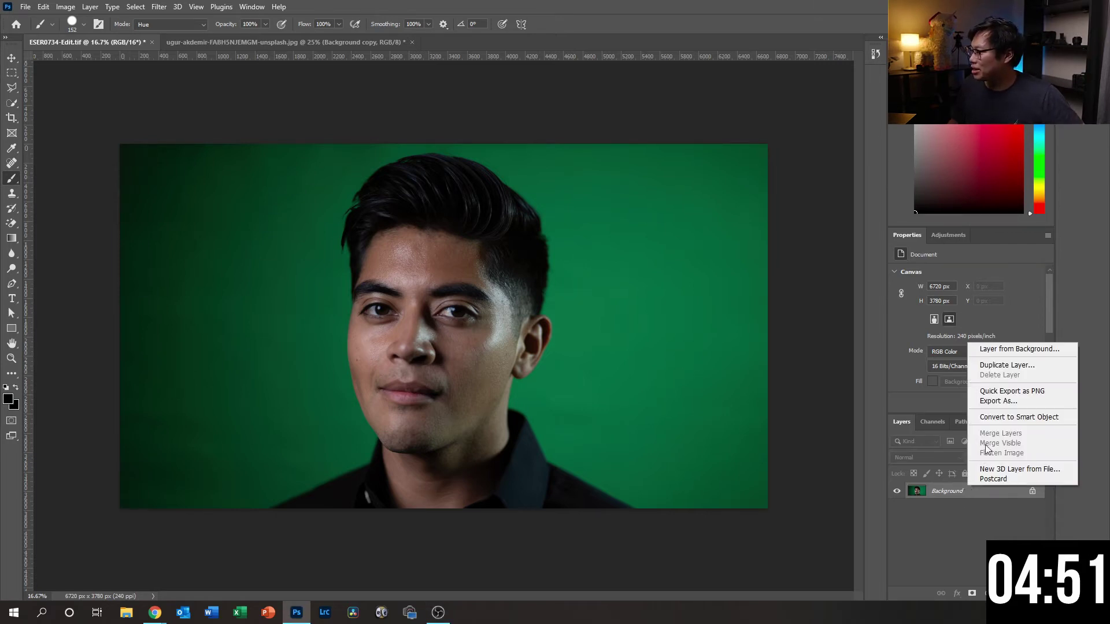
click(1008, 364)
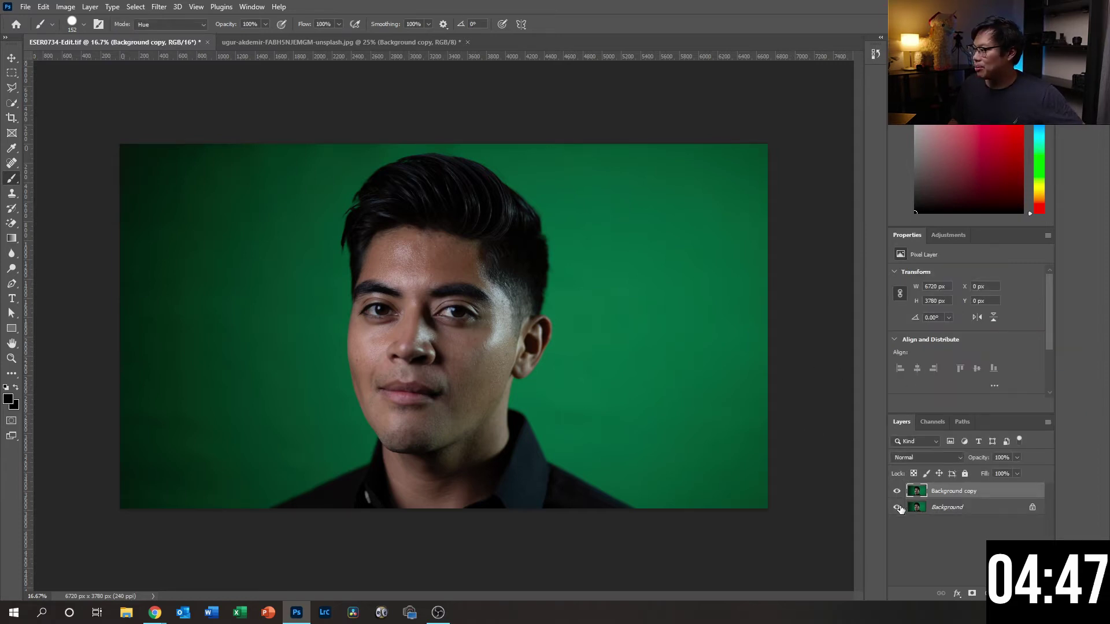
right_click(971, 493)
key(Escape)
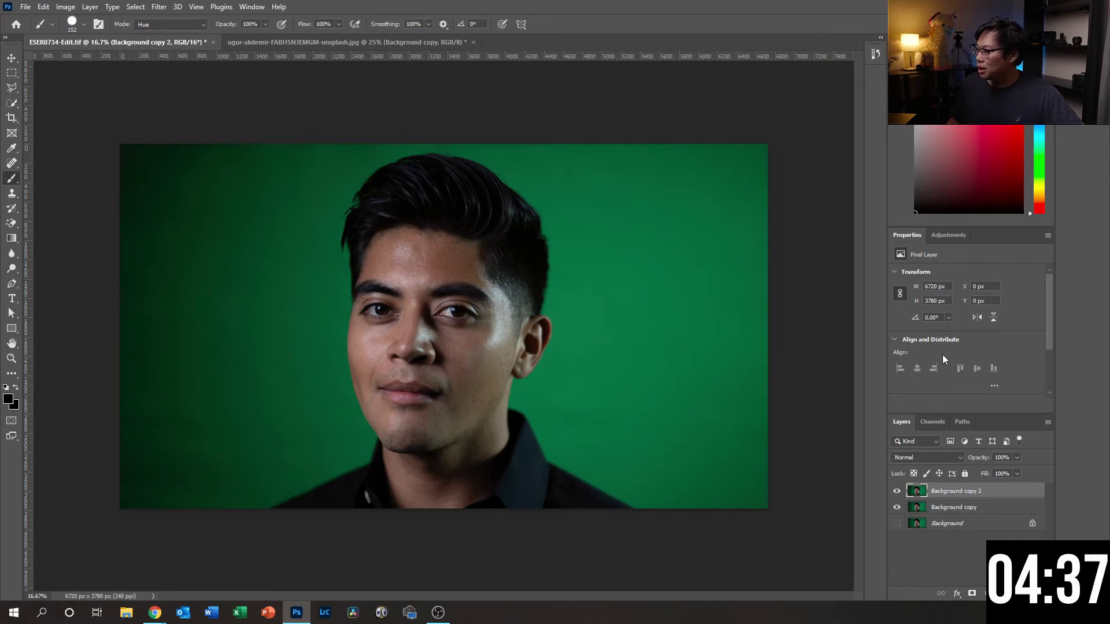
click(898, 508)
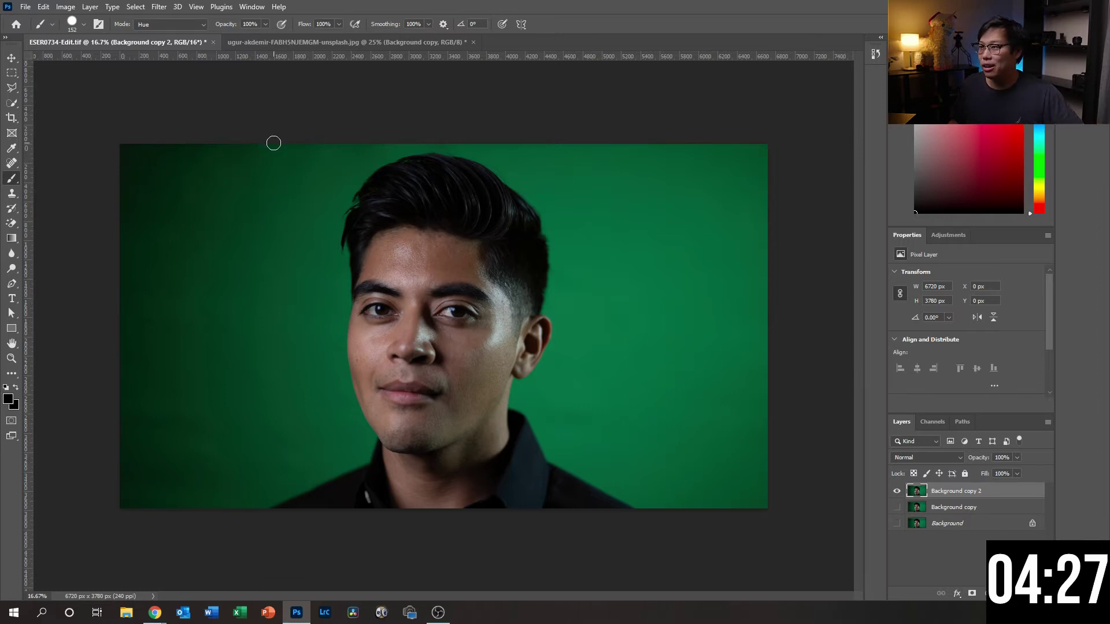
Select the man with Select Subject, refine it with Quick Selection (Alt to subtract), and add a layer mask.
click(136, 8)
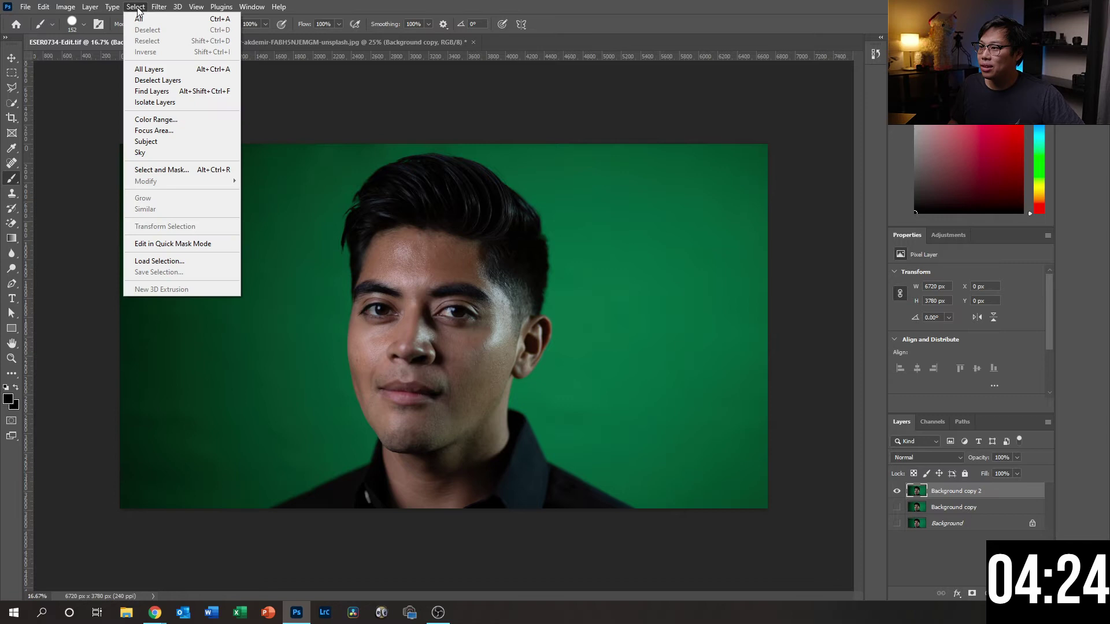
click(169, 144)
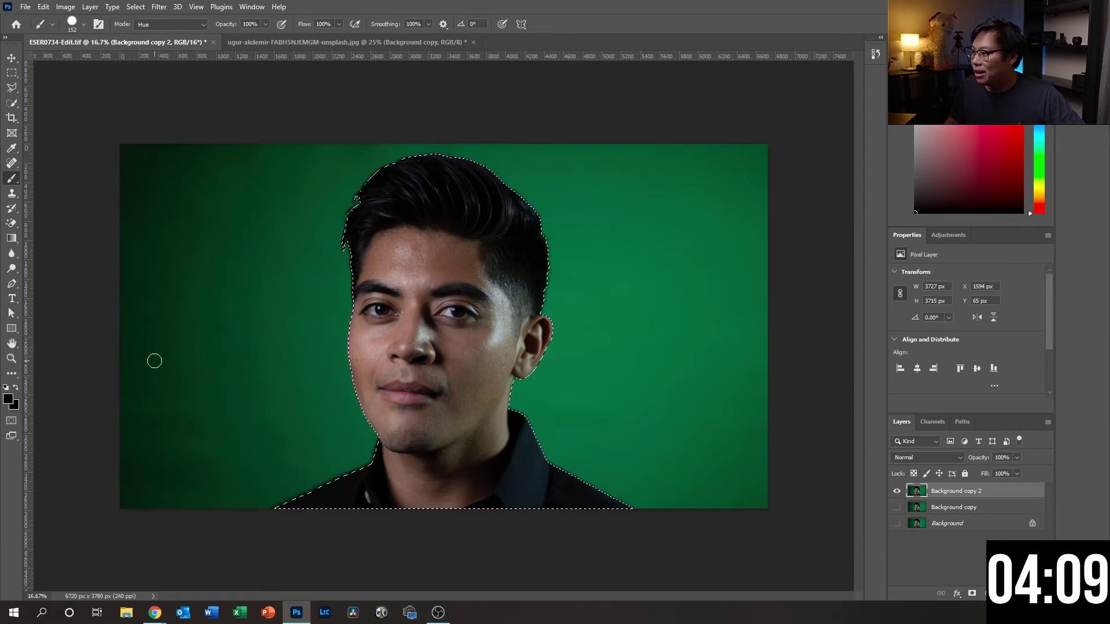
click(11, 104)
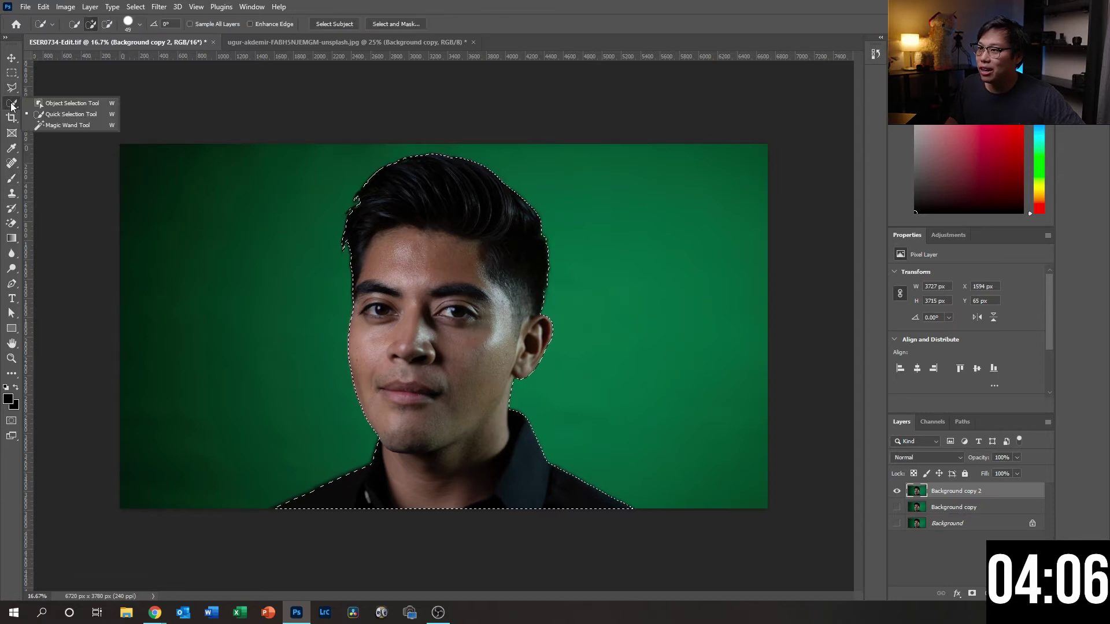
click(49, 115)
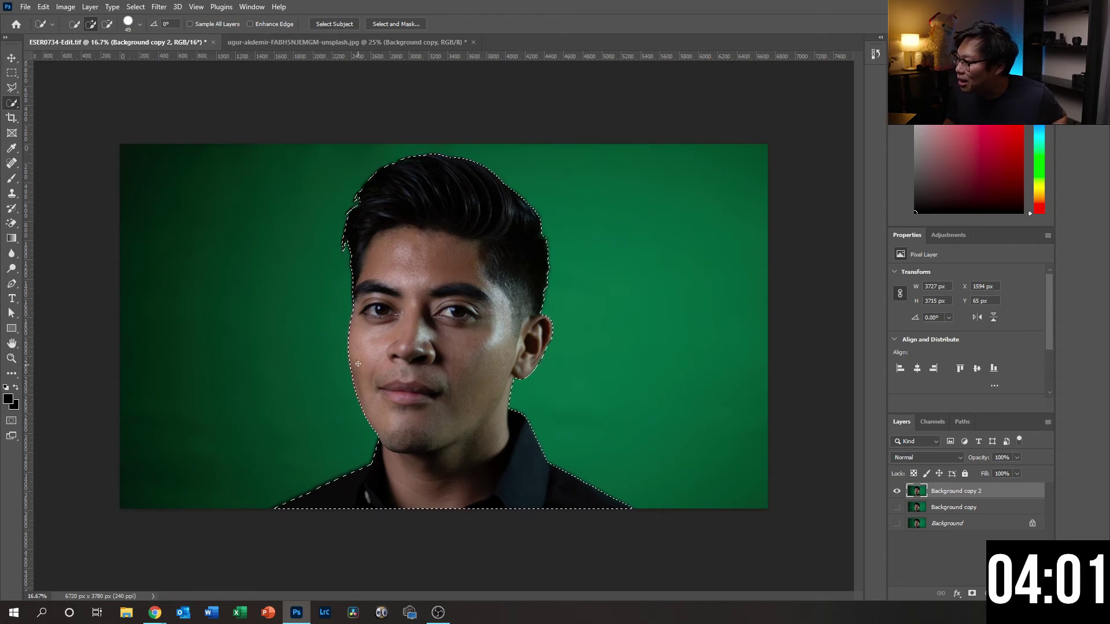
key(alt)
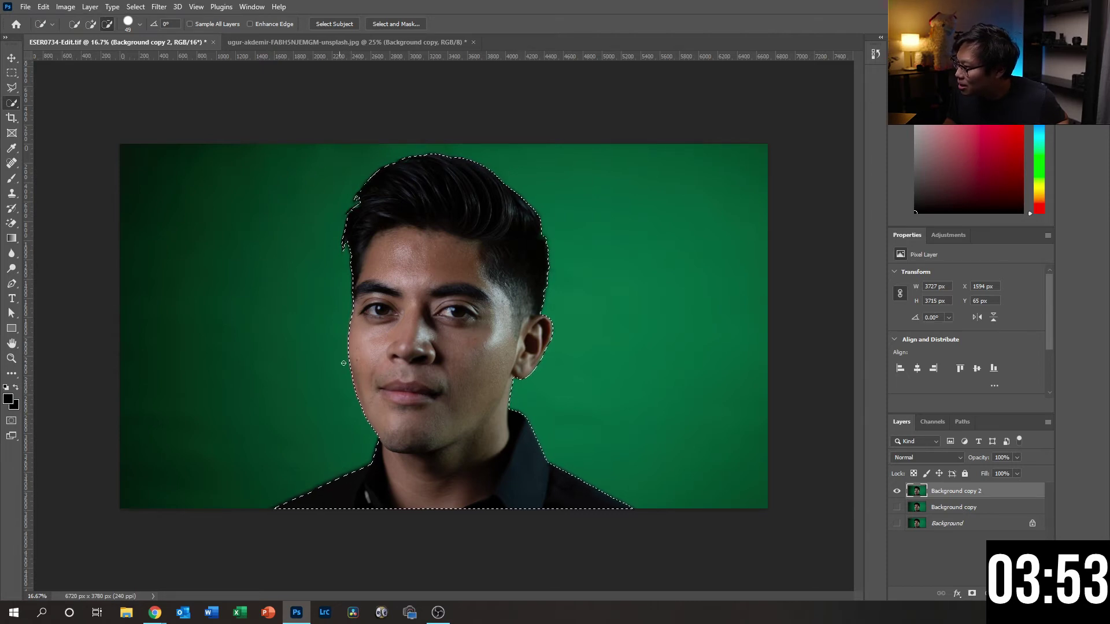
key(alt)
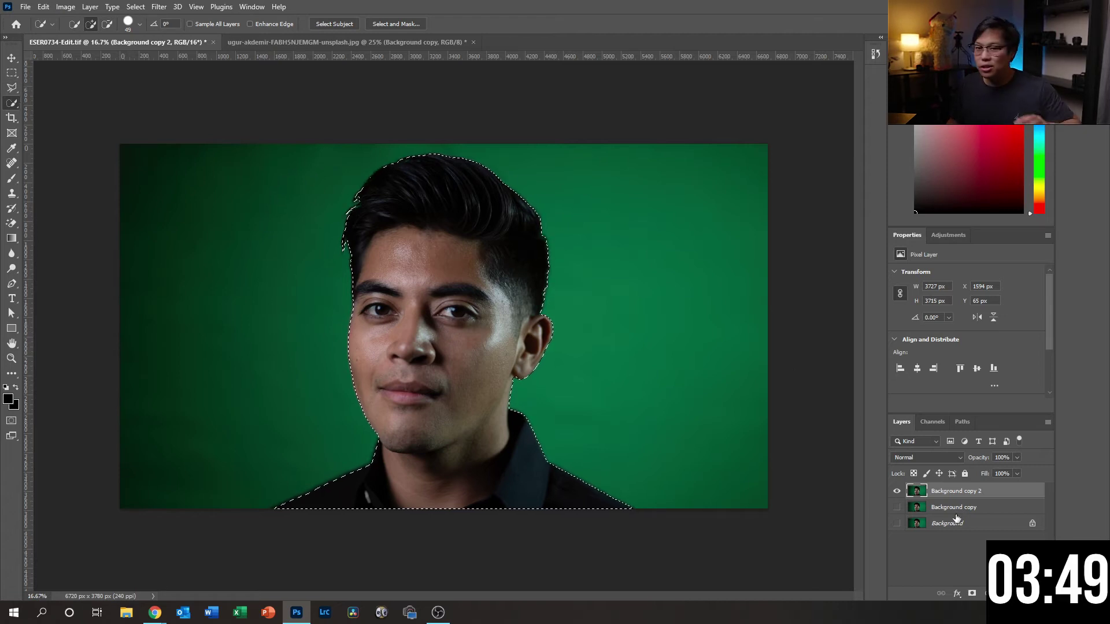
click(974, 594)
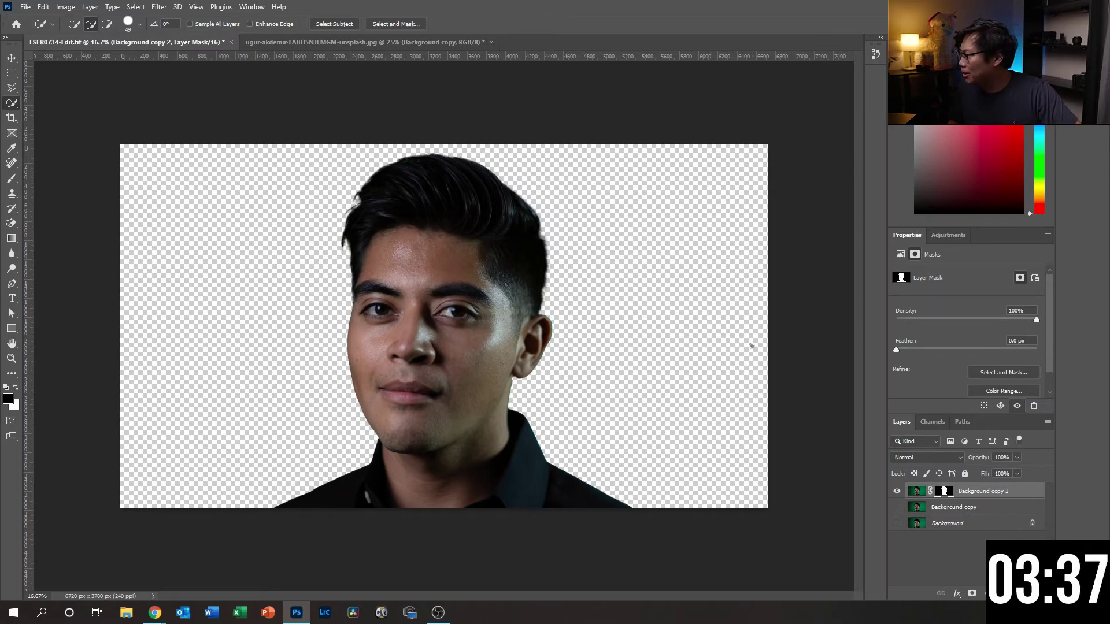
Feather the mask on Background copy 2 to about 4.3 px, then bring up the bokeh-lights document.
drag(899, 348, 929, 346)
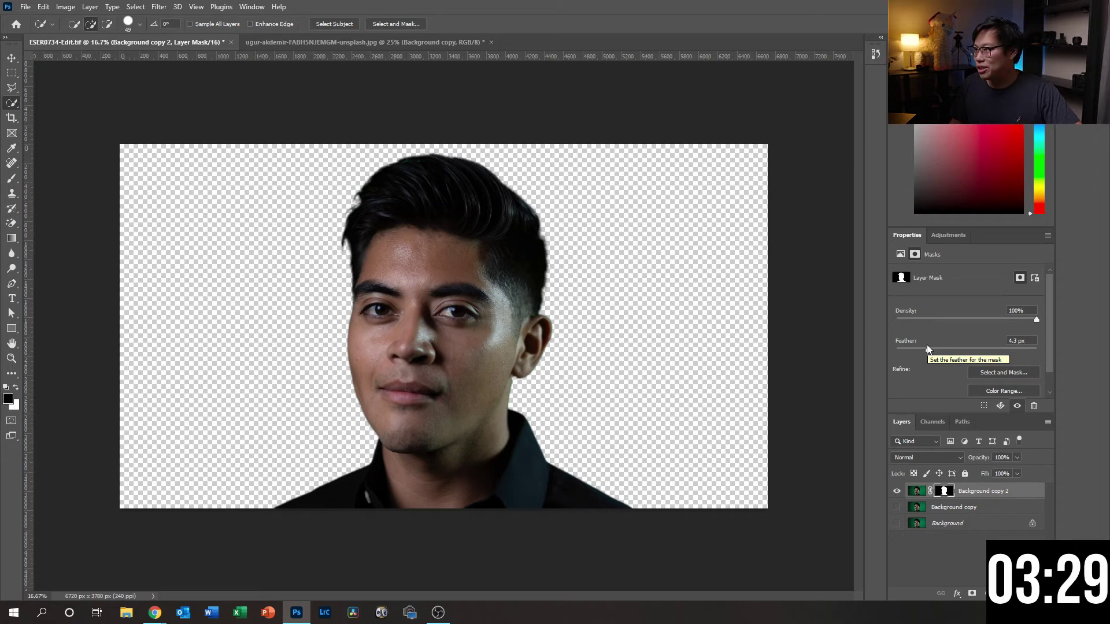
click(408, 41)
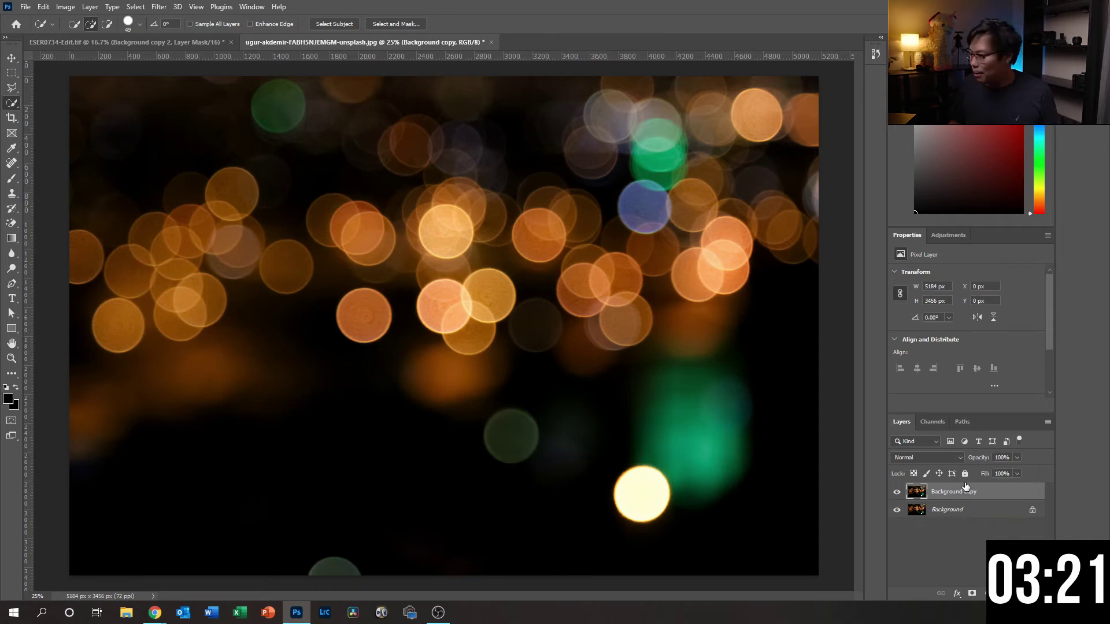
Paste the bokeh-lights image into the portrait document and move it toward the top-left.
click(171, 39)
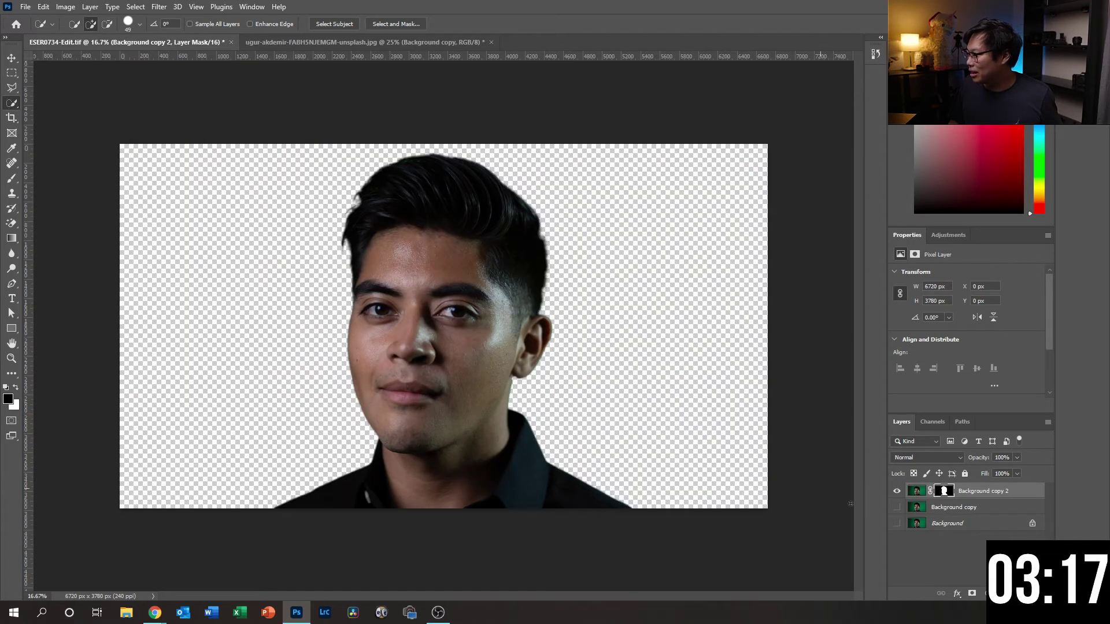
click(942, 548)
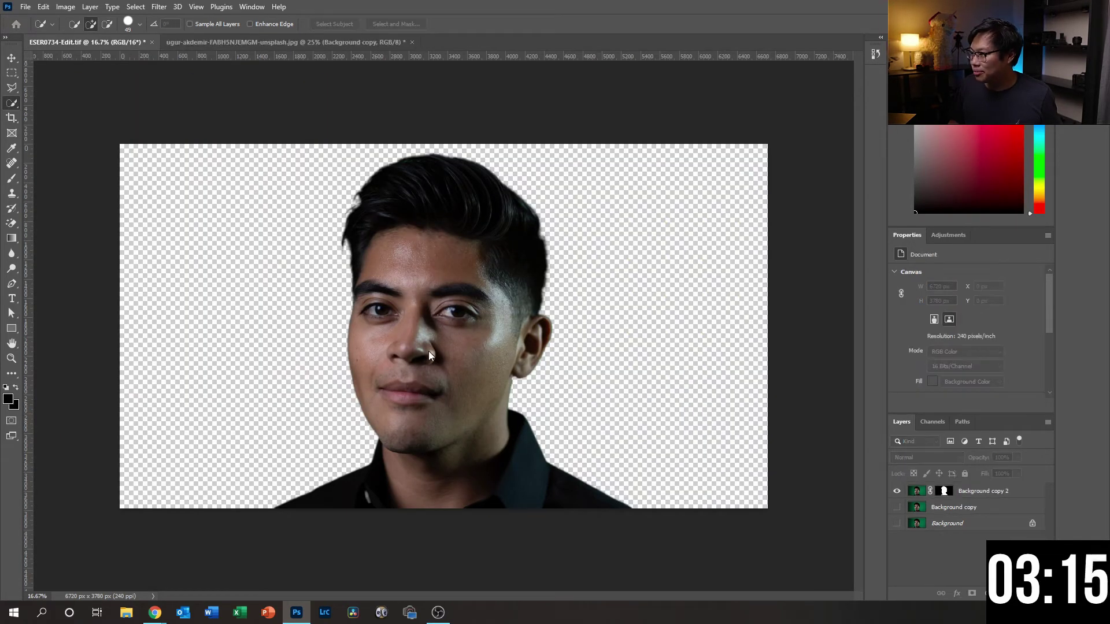
key(ctrl+v)
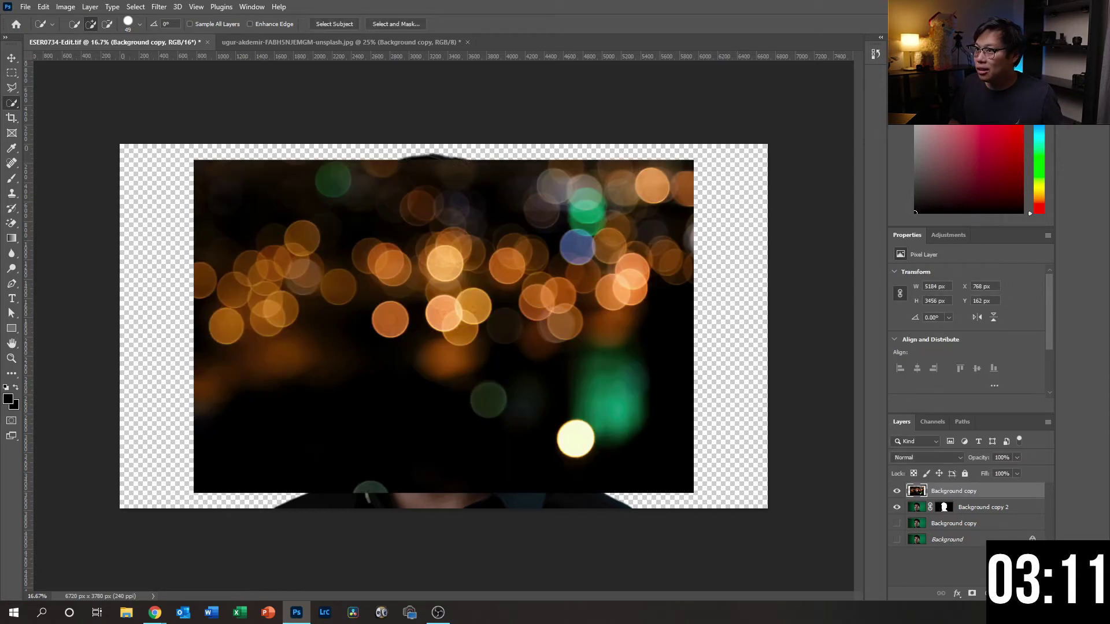
click(11, 58)
drag(278, 232, 209, 217)
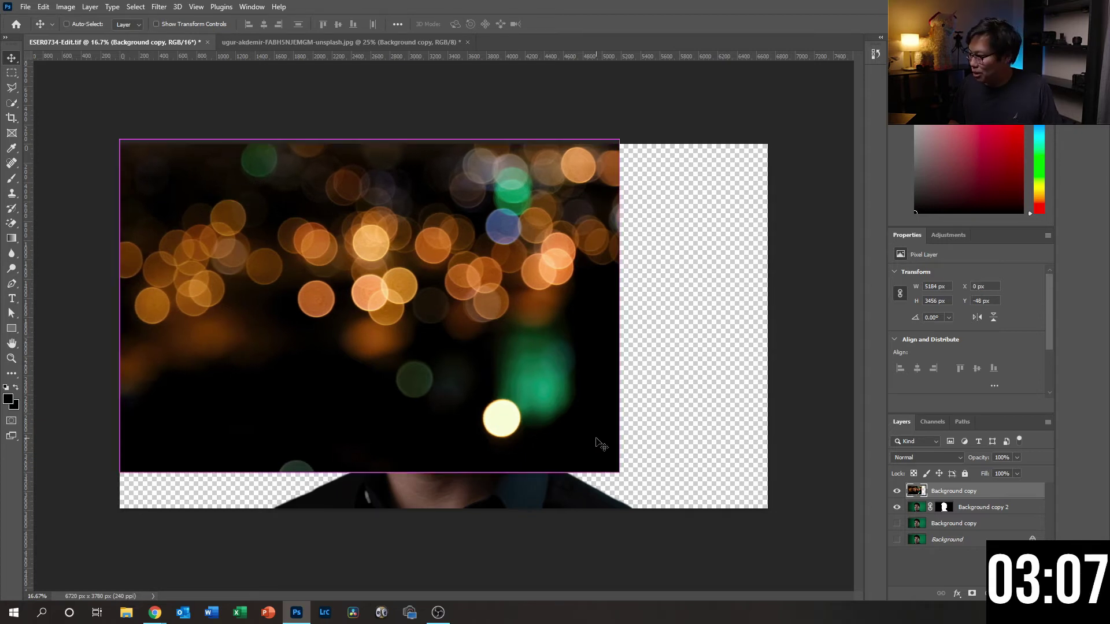
Scale the bokeh layer to about 130% and place it below Background copy 2.
key(ctrl+t)
drag(619, 472, 798, 537)
key(Return)
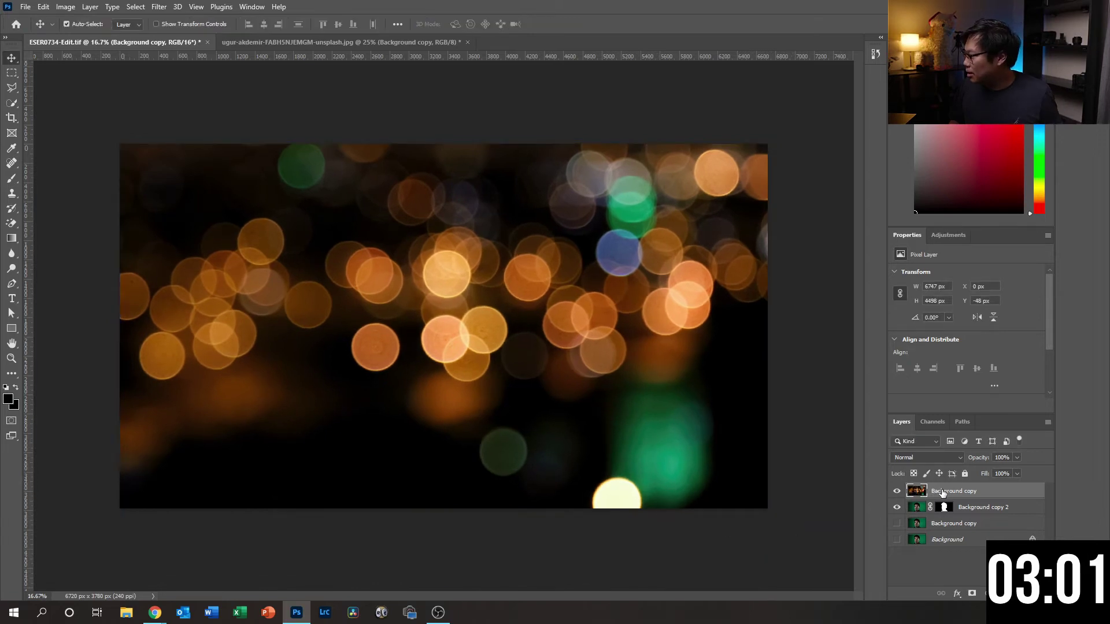
drag(949, 493, 954, 510)
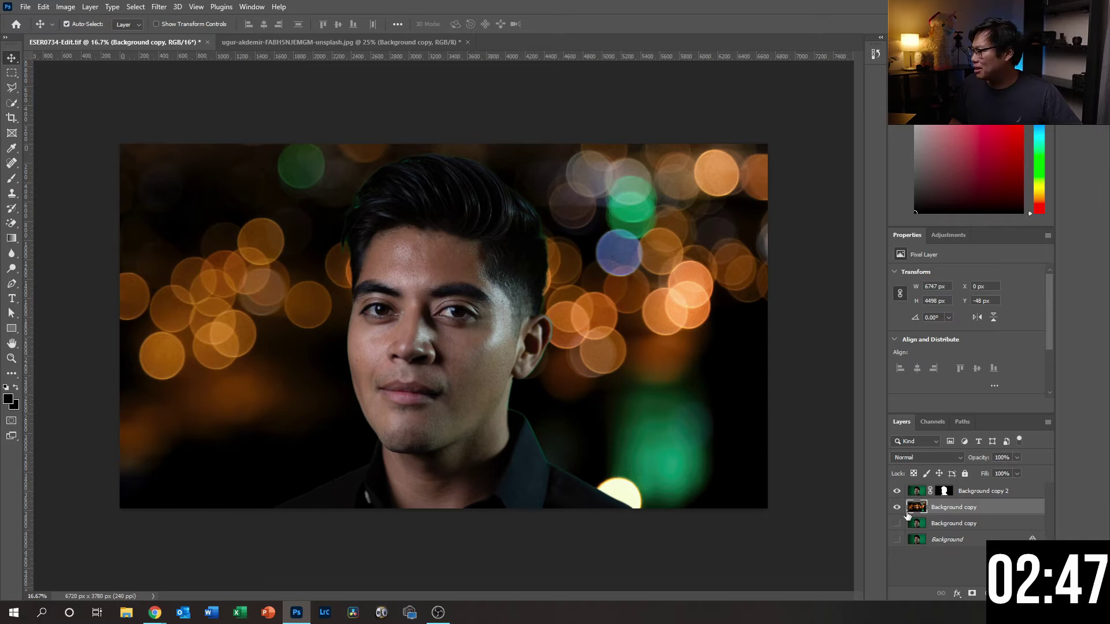
On Background copy 2, set up a Hue-mode brush and sample the hair colour.
click(914, 494)
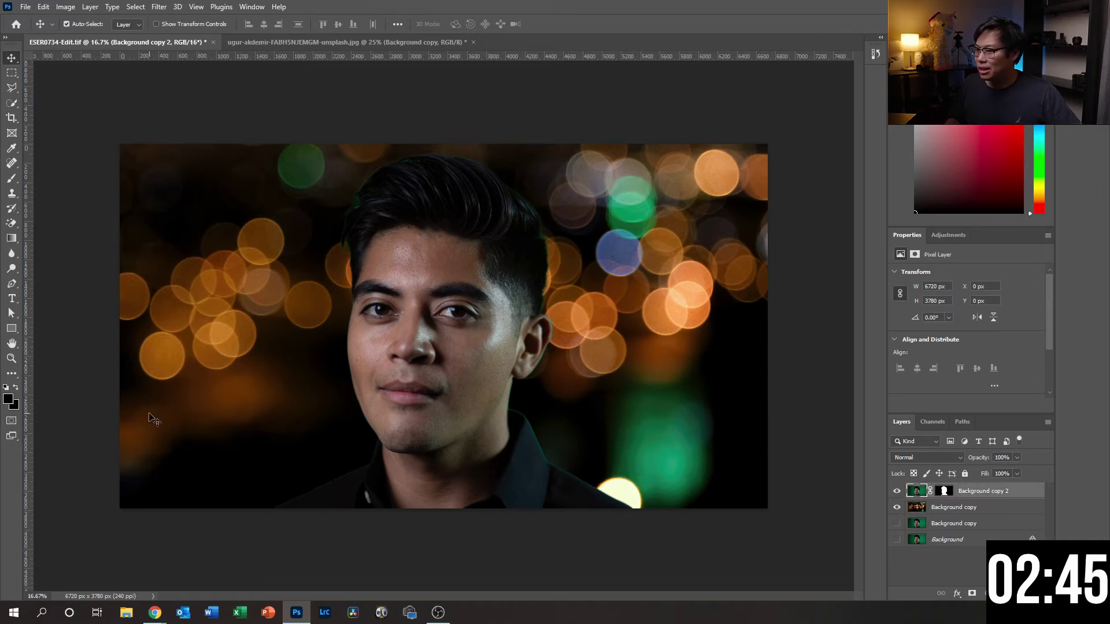
click(8, 179)
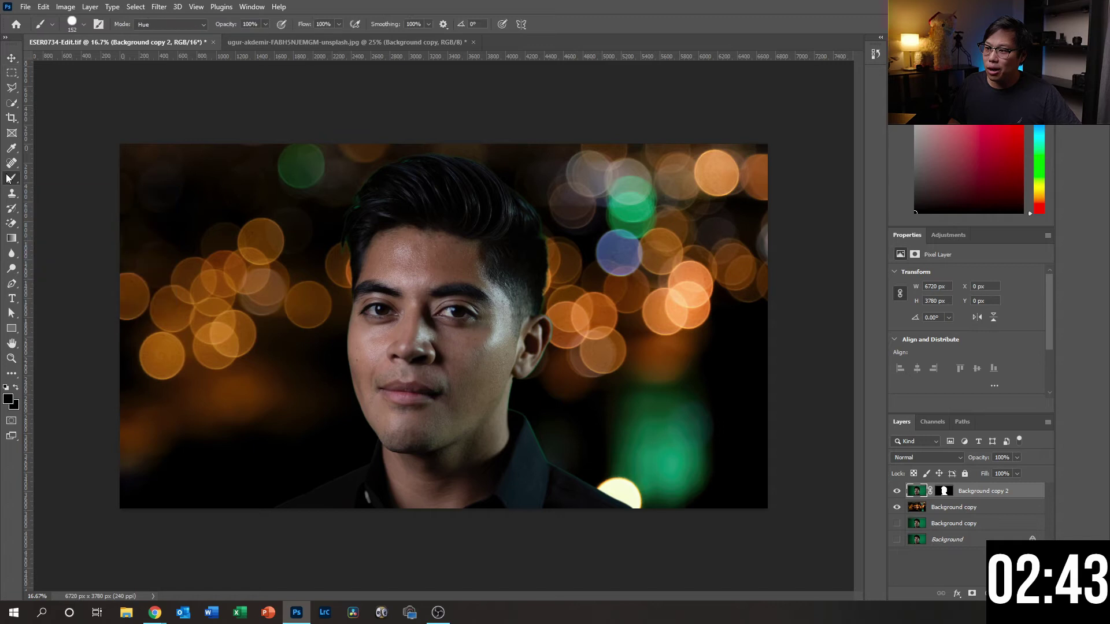
click(204, 24)
click(206, 24)
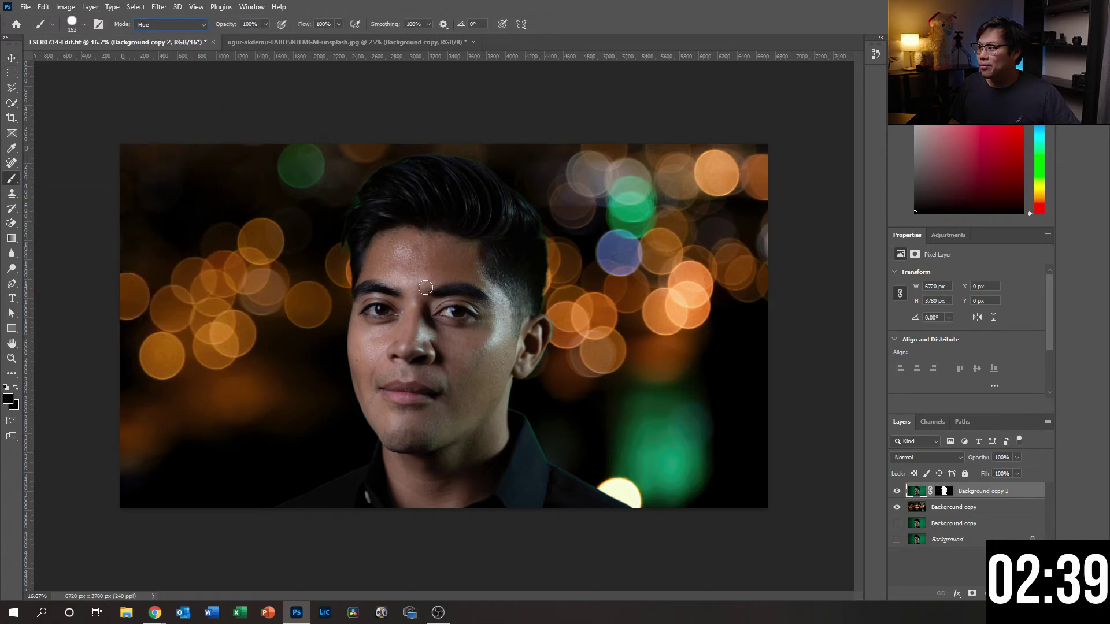
alt+click(385, 192)
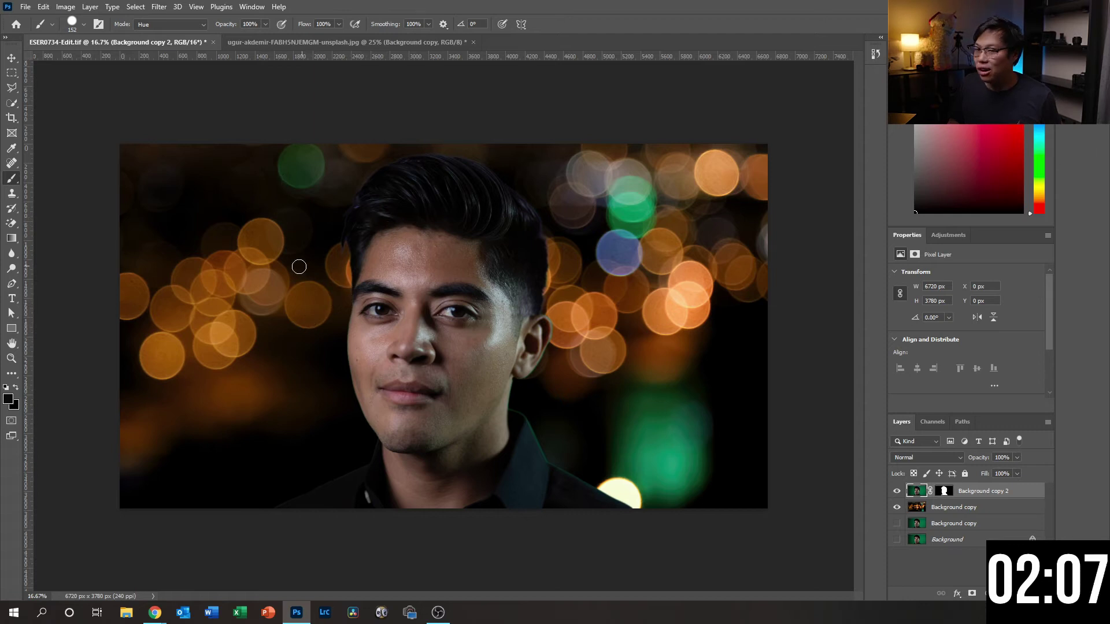
Sample ear, jaw-skin and collar colours, and paint out the green fringe on the shirt and hair.
alt+click(530, 325)
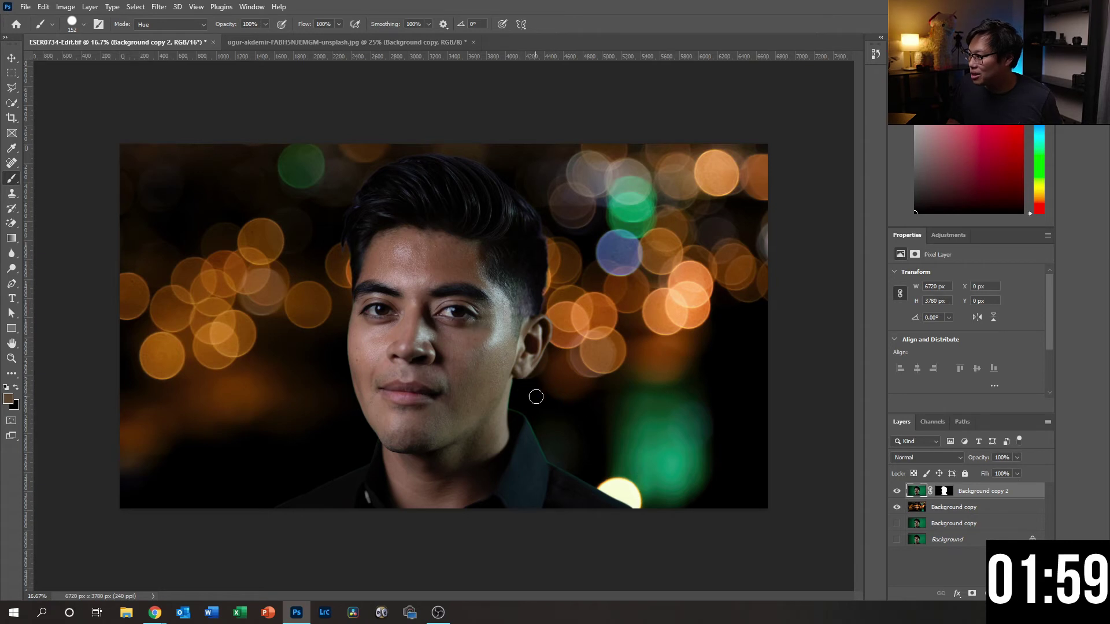
alt+click(504, 400)
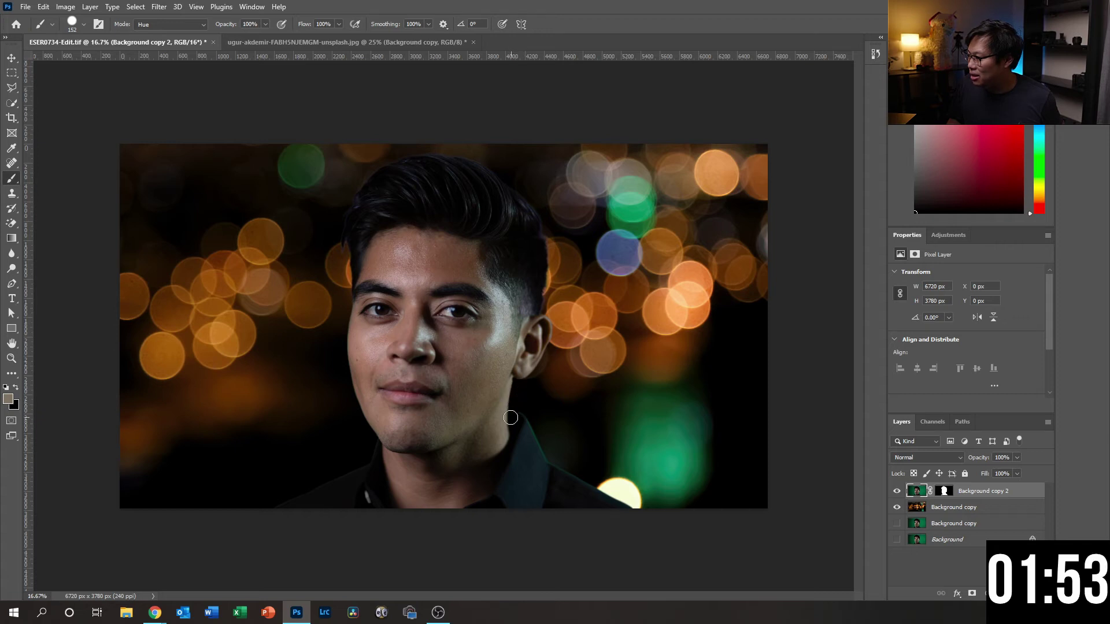
alt+click(571, 496)
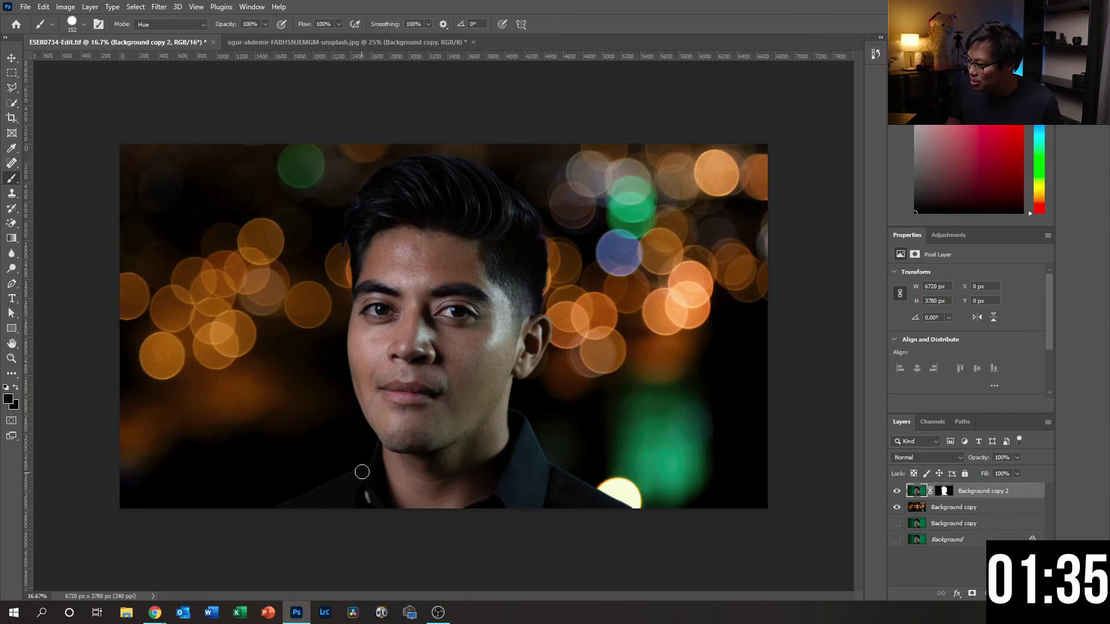
click(333, 491)
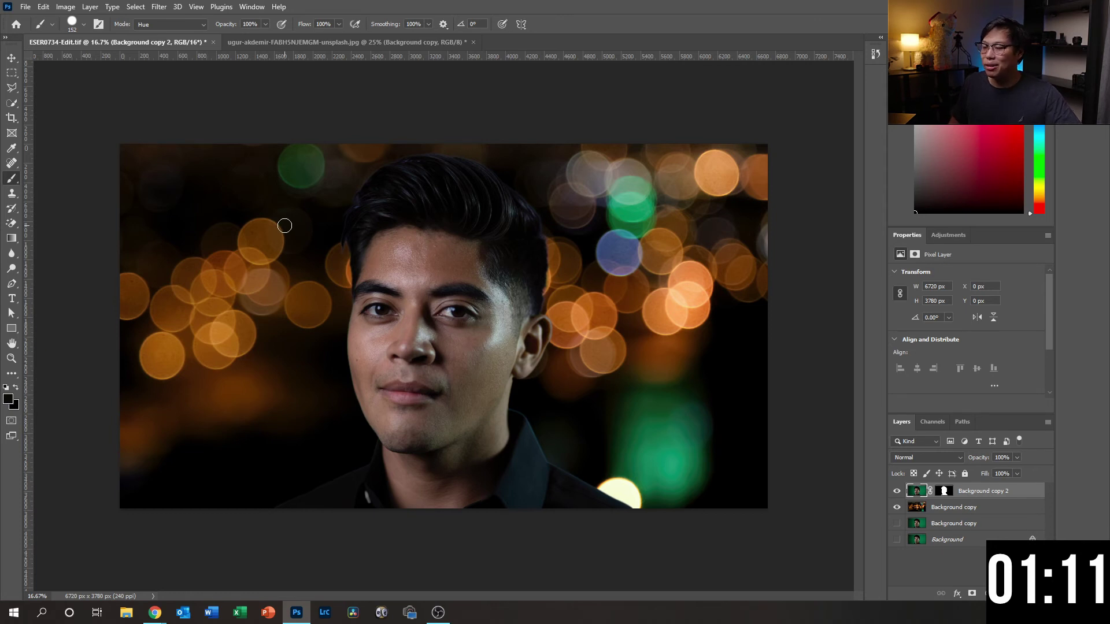
click(484, 209)
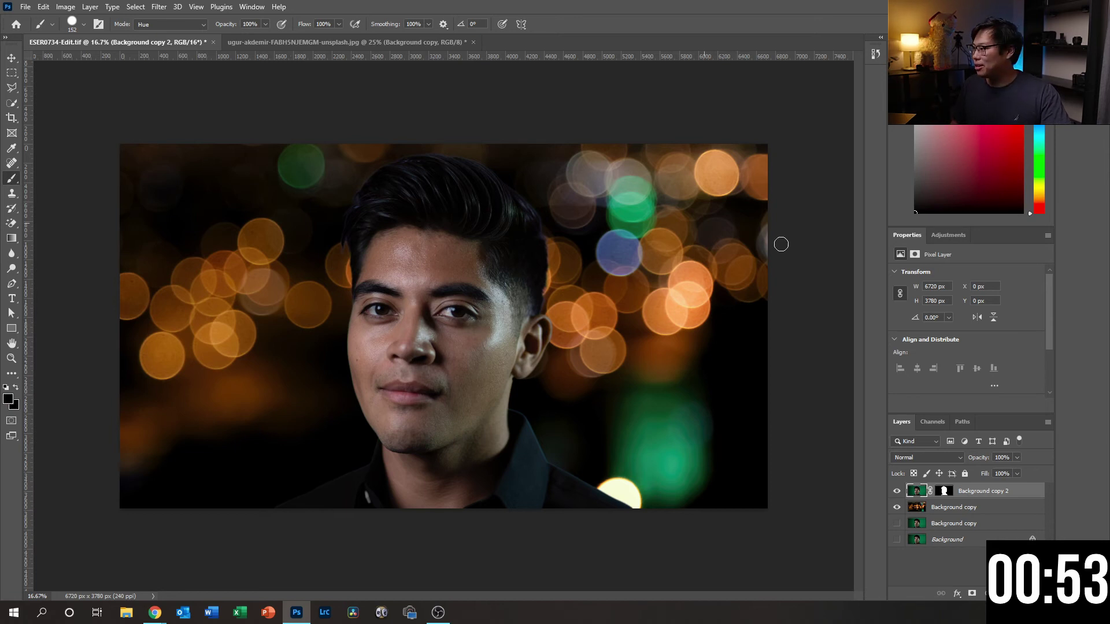
click(897, 493)
click(897, 507)
click(896, 523)
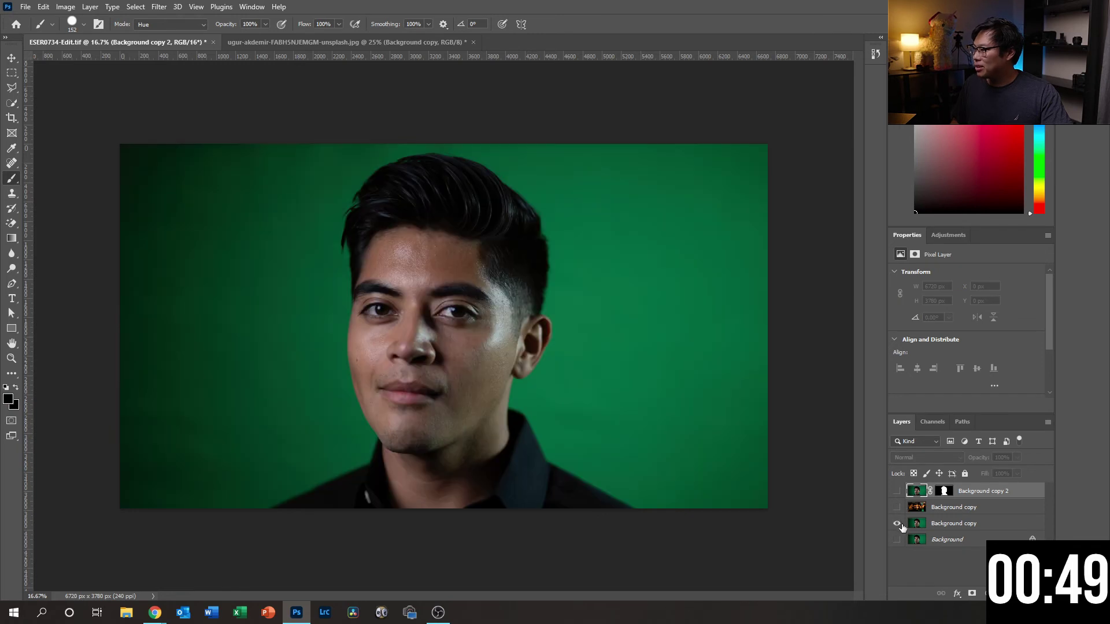
click(897, 507)
click(897, 491)
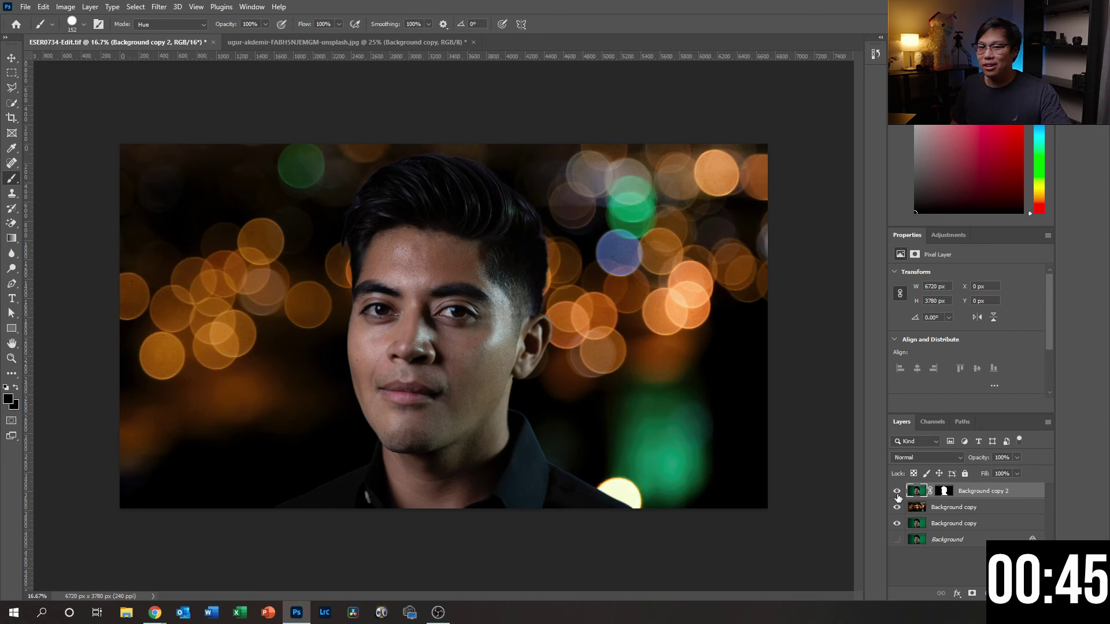